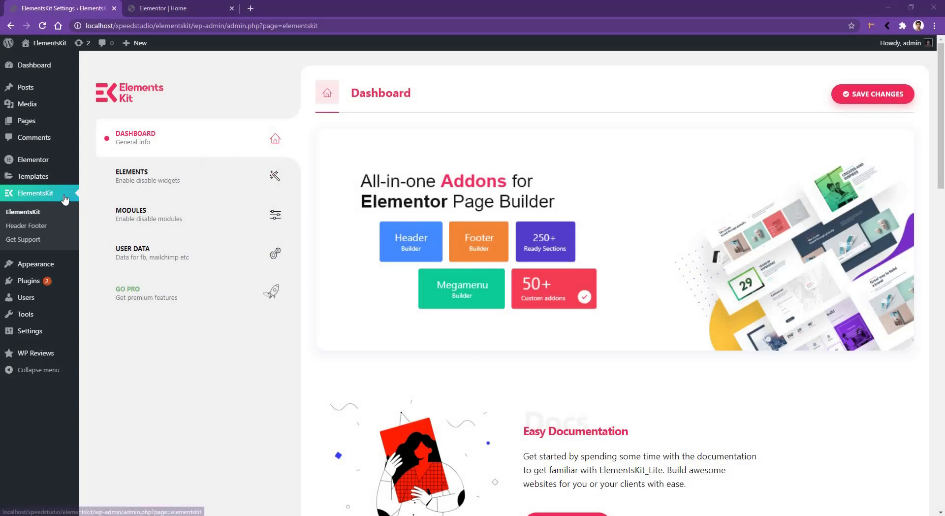
Make sure the Behance Feed widget is enabled in the ElementsKit elements list and save the changes.
click(189, 176)
scroll(189, 175, down, 15)
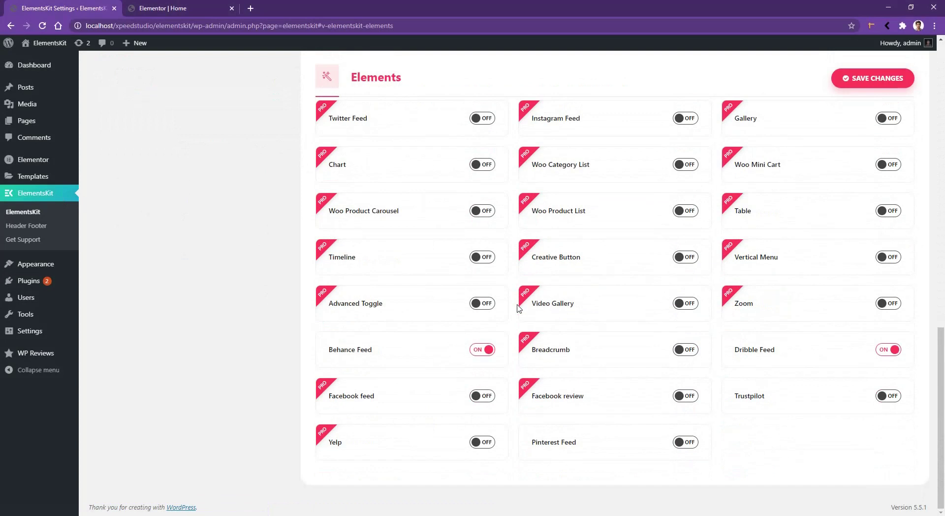
click(482, 350)
click(483, 351)
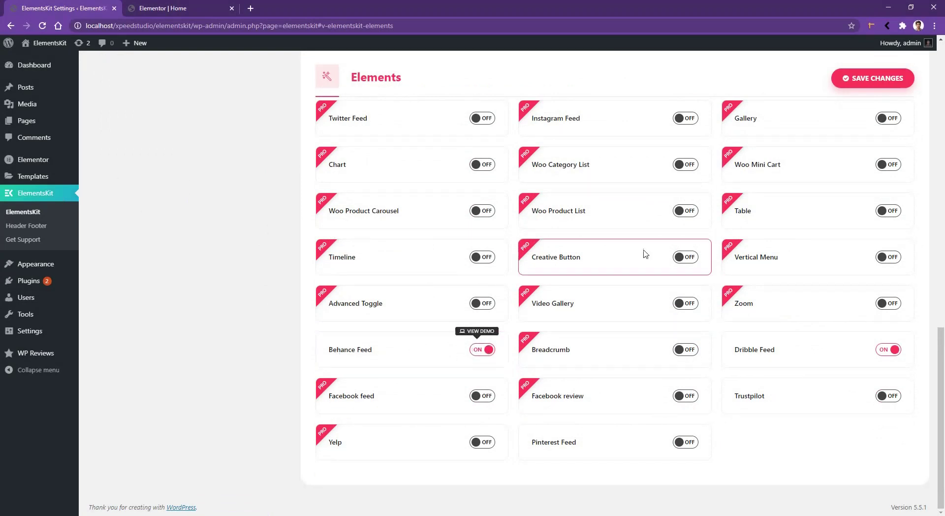
click(870, 88)
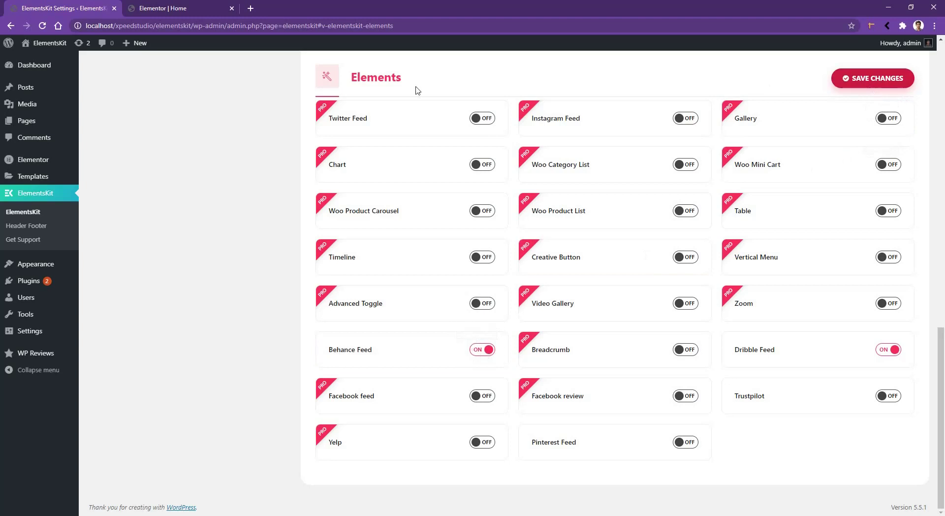
Switch to the Elementor page editor, search the widgets for "beha" and add the Behance Feed widget to the empty section.
click(179, 10)
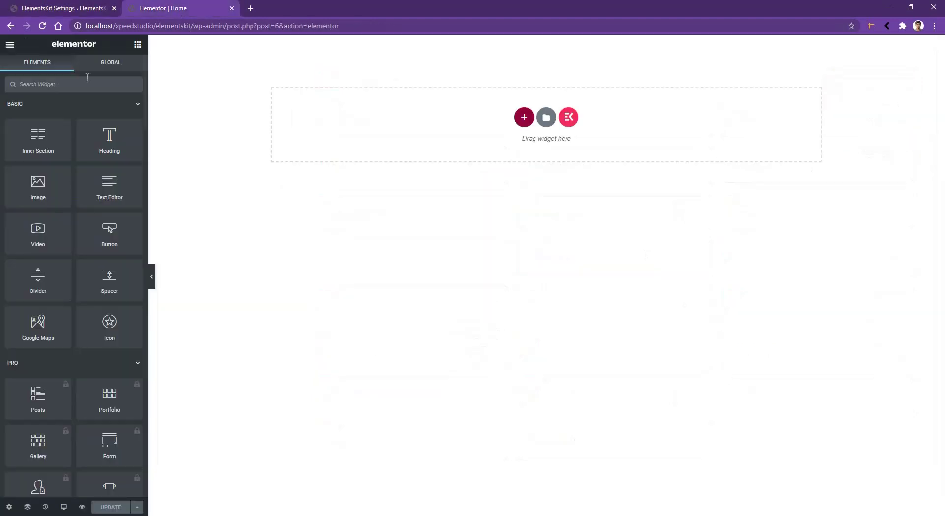
click(66, 85)
text(beha)
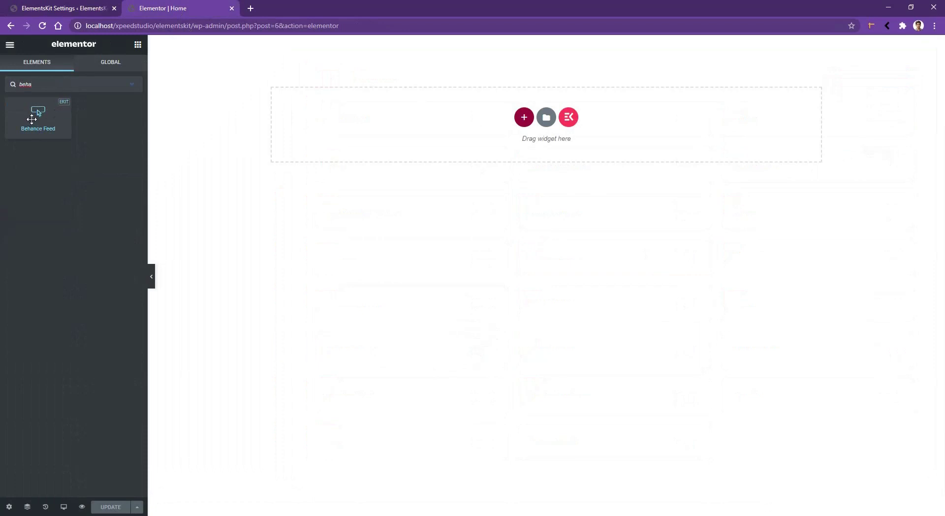
drag(32, 120, 395, 111)
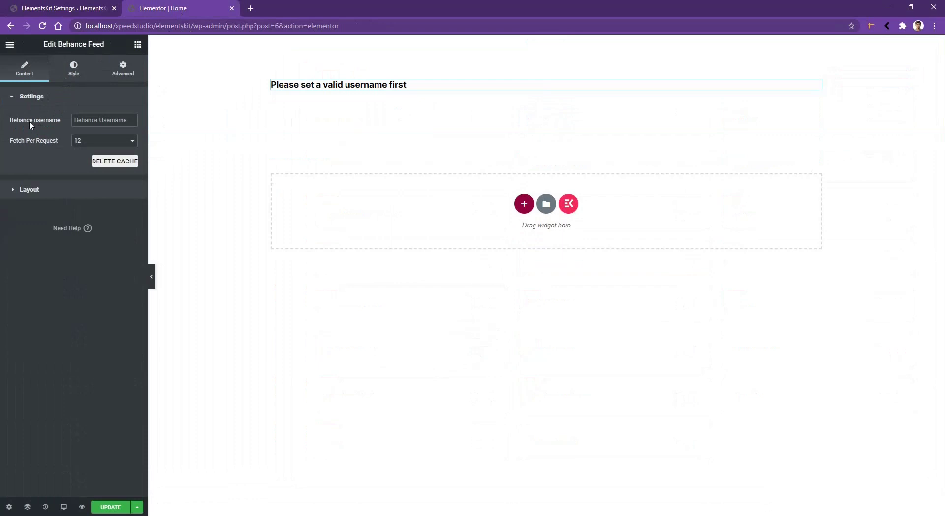
Set the feed's Behance username to "holybehance" and the number of items fetched per request to 30.
click(57, 120)
text(holybehance)
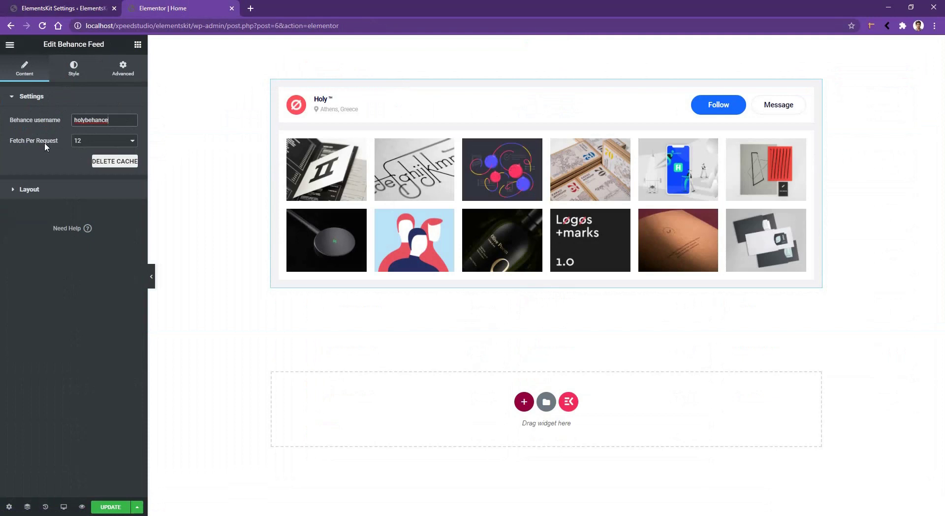
click(82, 142)
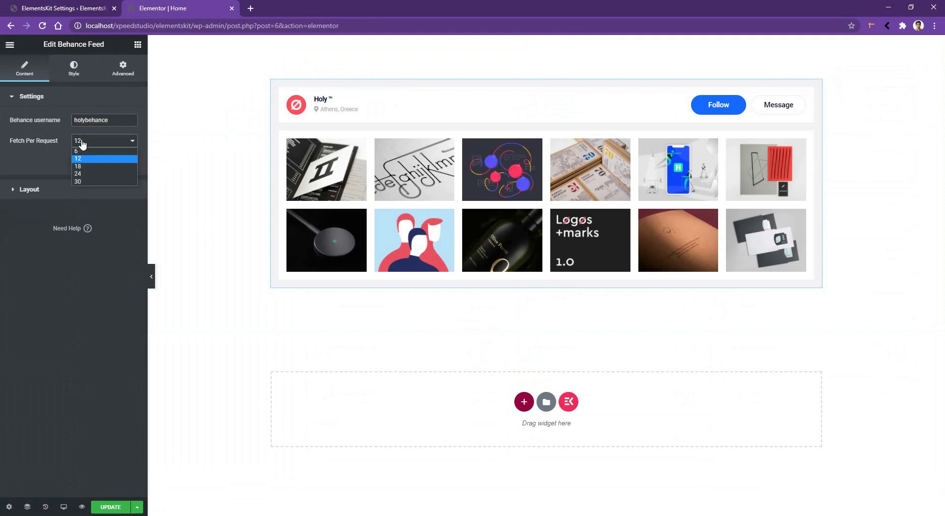
click(83, 182)
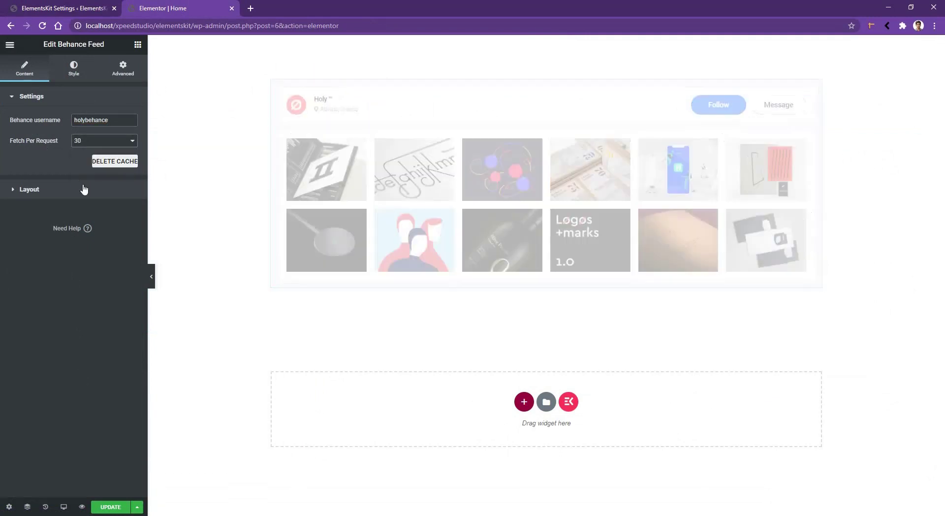
Set the feed layout to a column count of 3 with a column gap of 30.
click(31, 189)
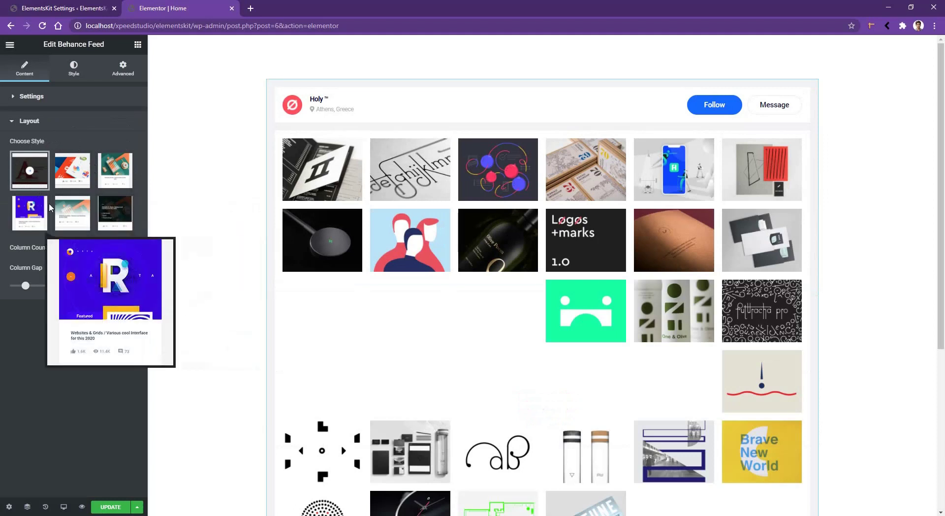
mouse_move(86, 183)
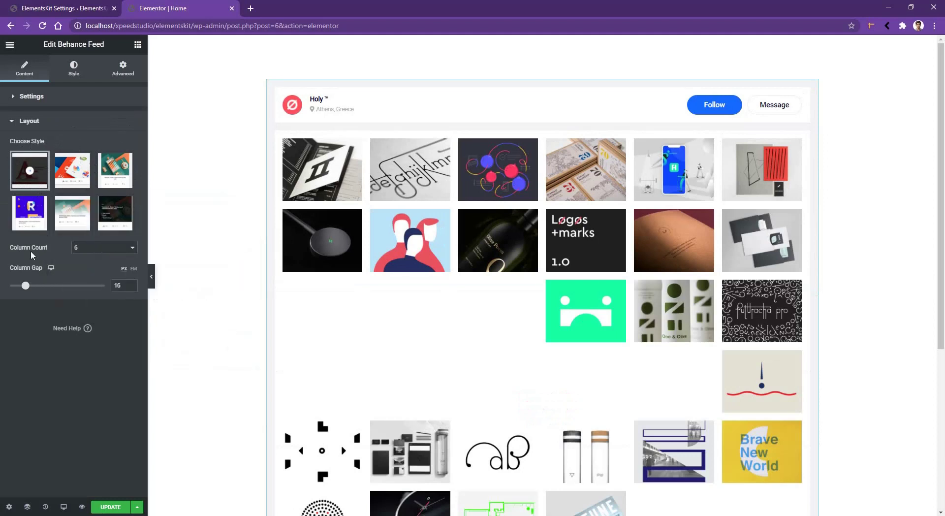
click(82, 251)
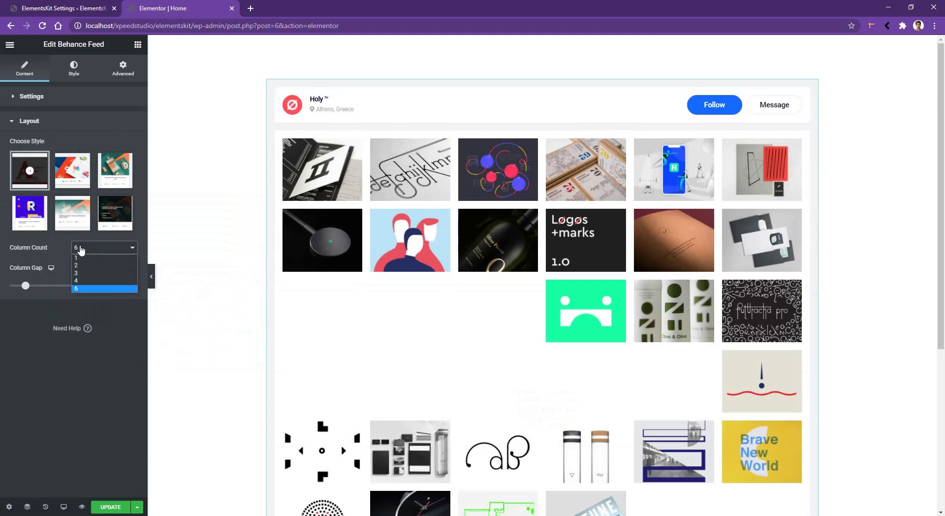
click(75, 273)
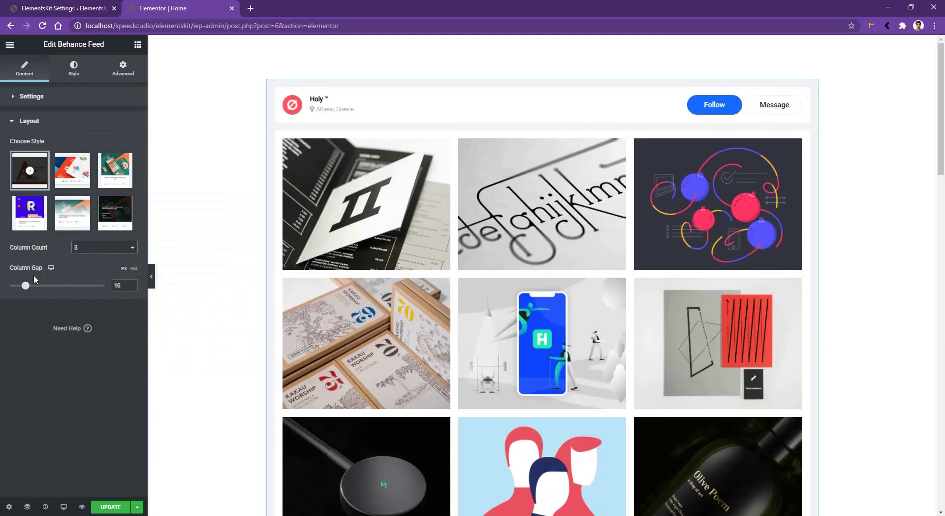
drag(25, 285, 43, 290)
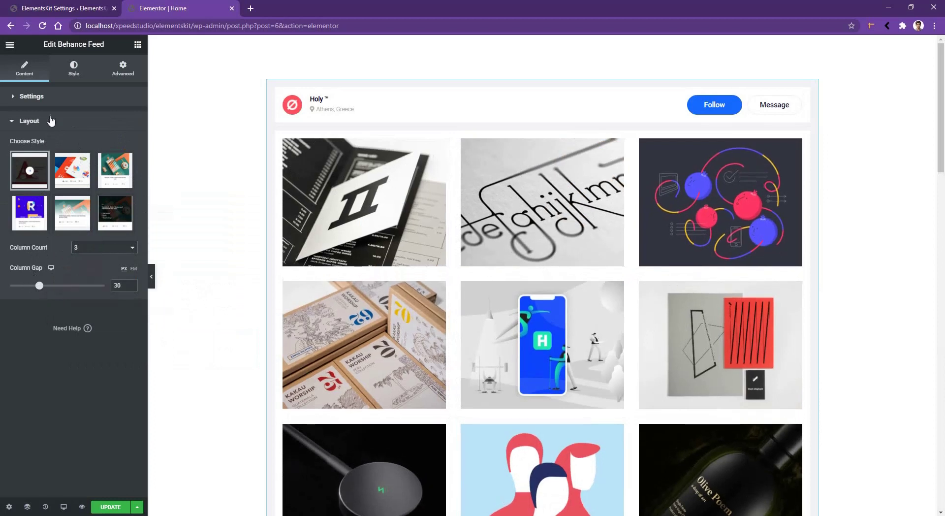
Style the overall widget with a classic red background and linked padding of 40 on all sides.
click(70, 73)
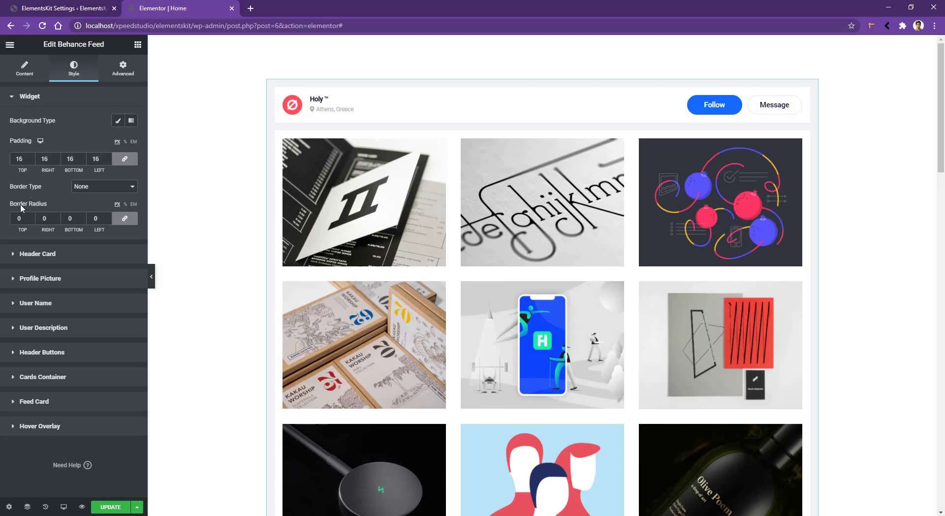
click(118, 121)
click(131, 141)
click(127, 178)
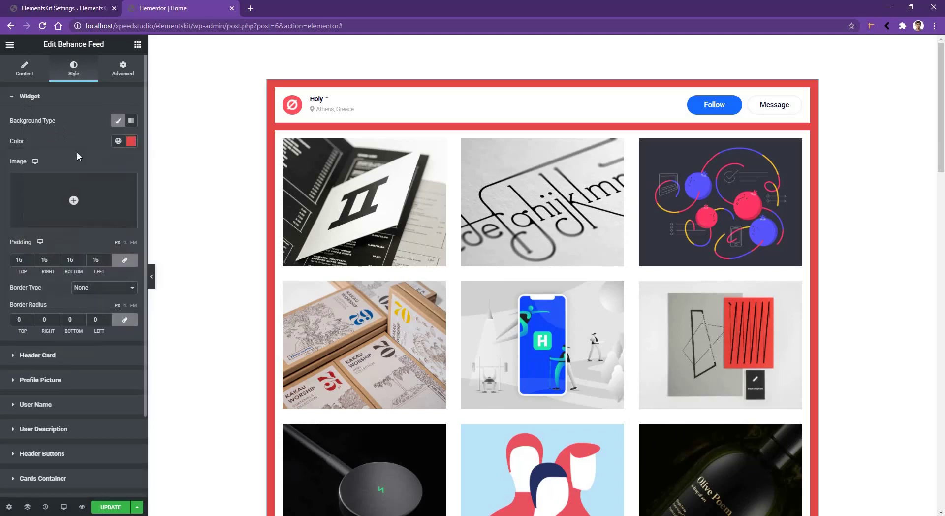
drag(25, 259, 6, 262)
text(40)
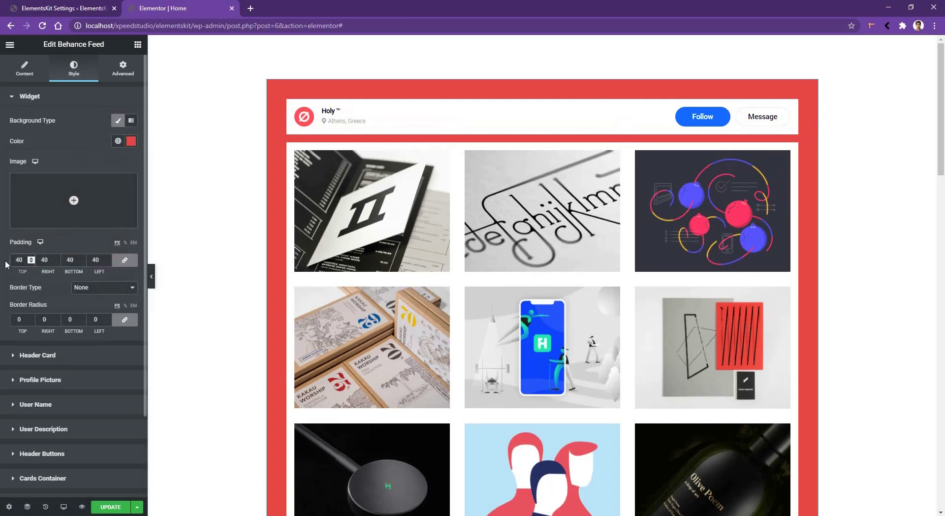
Give the header card a classic background in white.
click(21, 355)
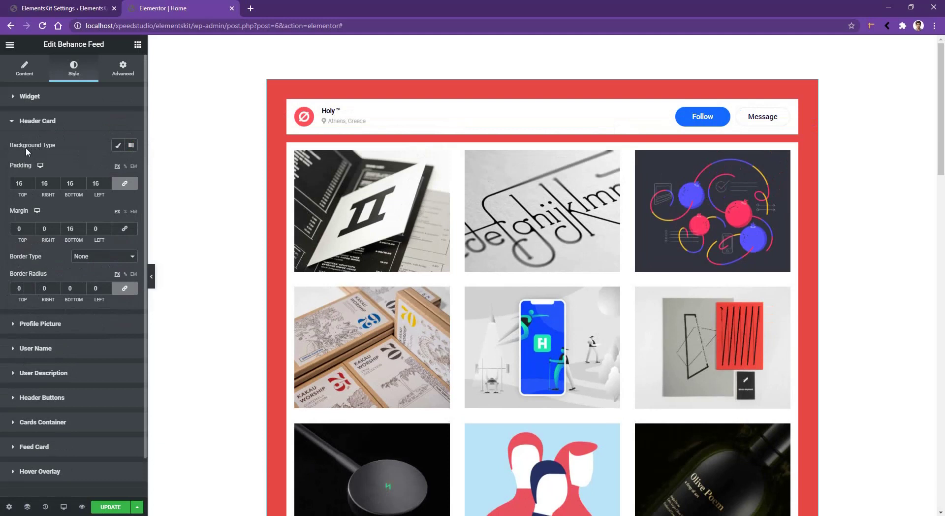
click(117, 147)
click(131, 165)
click(85, 226)
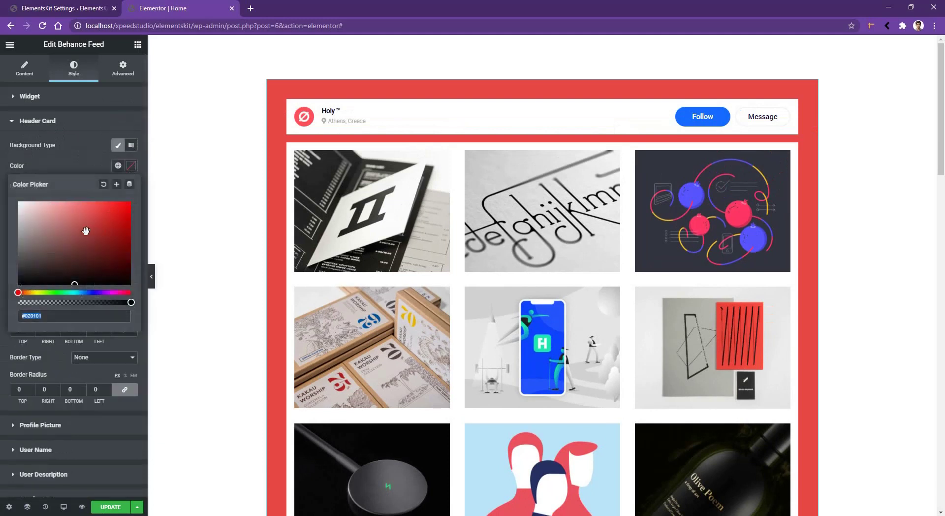
click(88, 156)
mouse_move(65, 221)
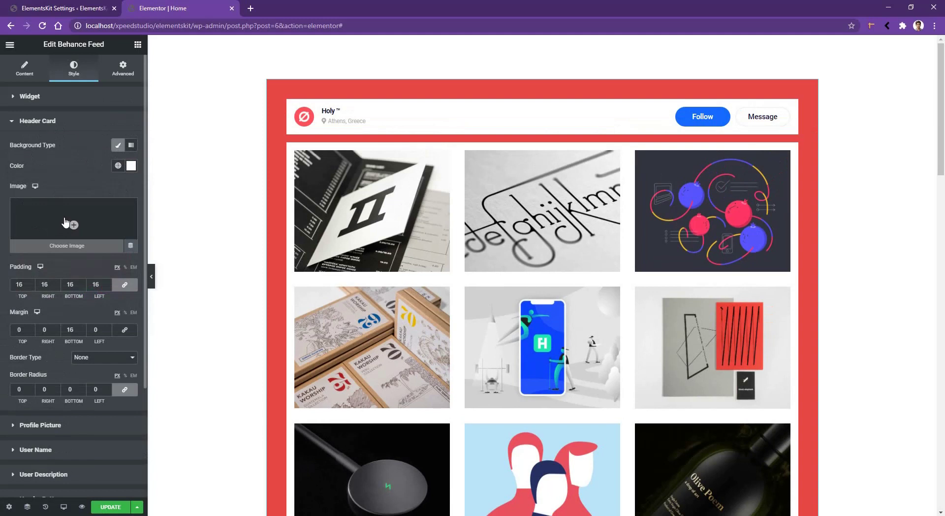
Unlink the header card's padding values and set its top and bottom padding to 50.
click(127, 288)
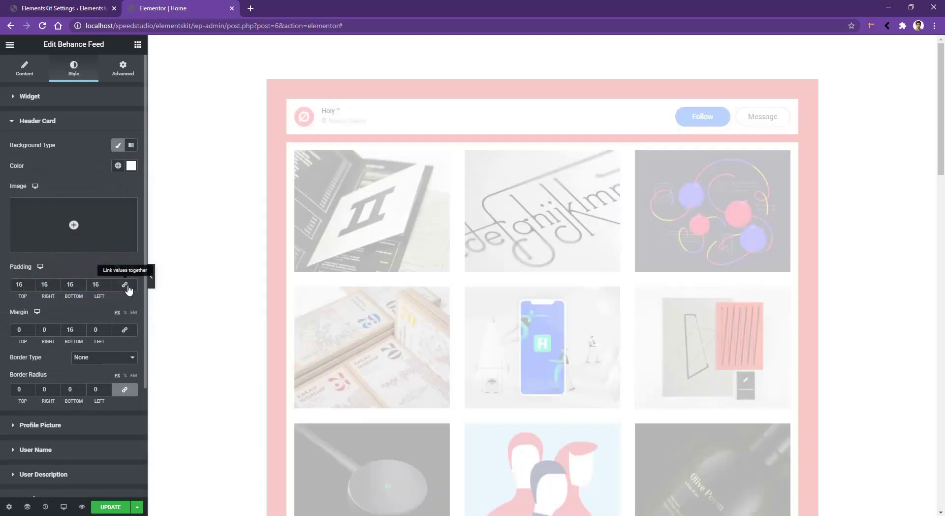
double_click(19, 285)
text(5)
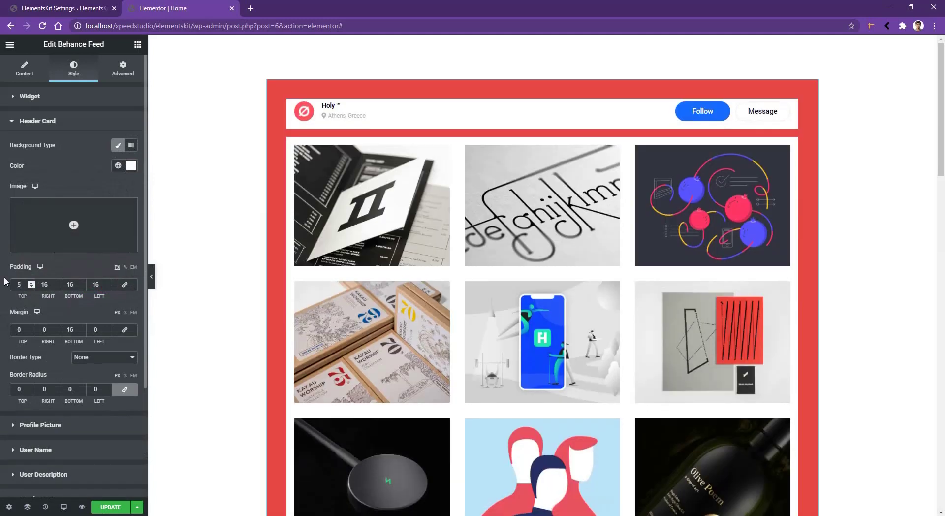
text(0)
key(Tab)
key(Tab)
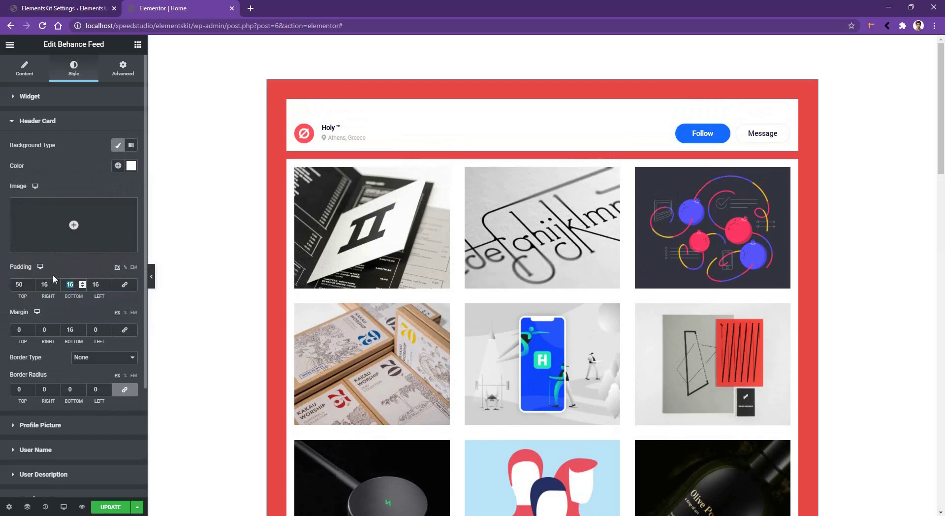
text(50)
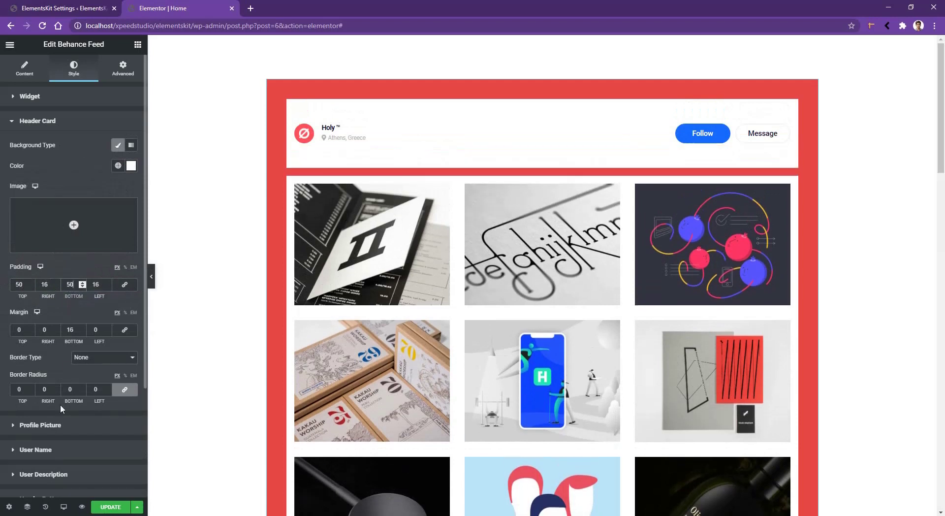
Set the profile picture's size to 80 and its right margin to 25.
click(60, 425)
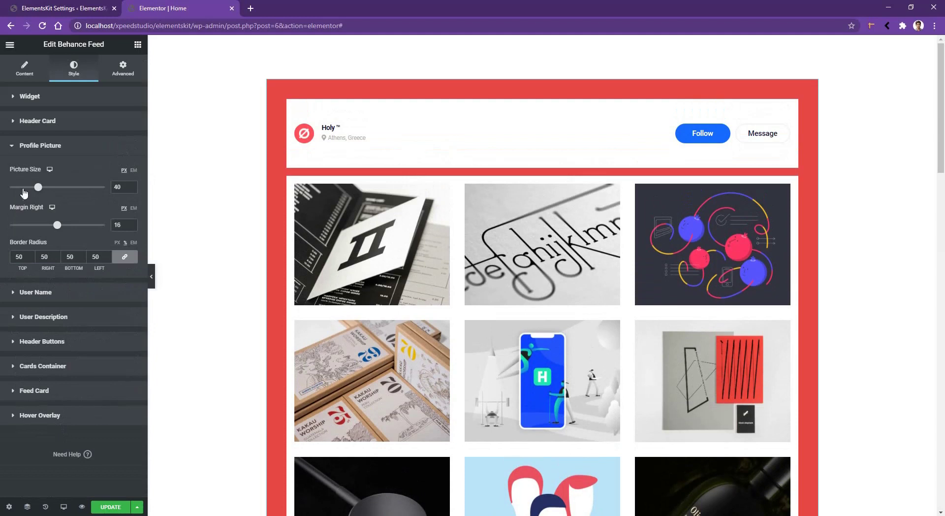
drag(126, 187, 88, 192)
text(80)
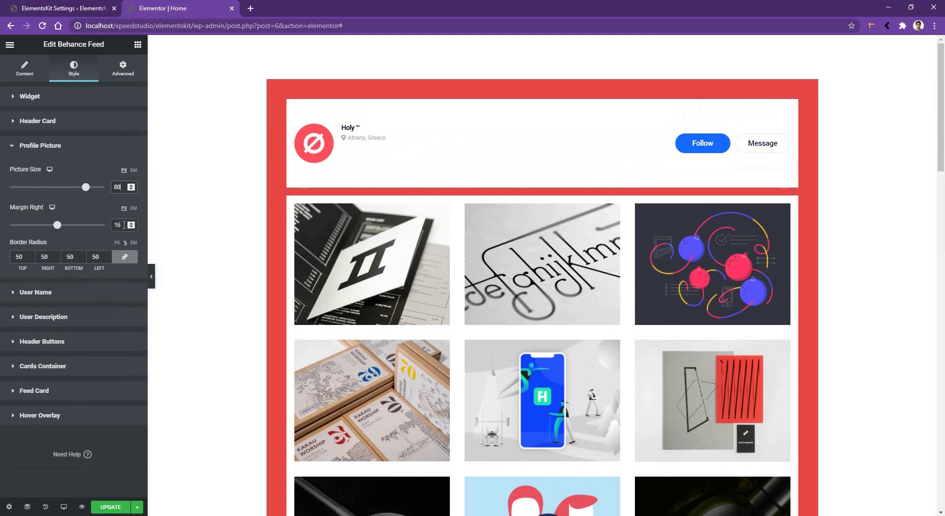
drag(124, 225, 96, 226)
text(25)
Enlarge the user name's font size in its typography settings and change the user description's text color to red.
click(63, 296)
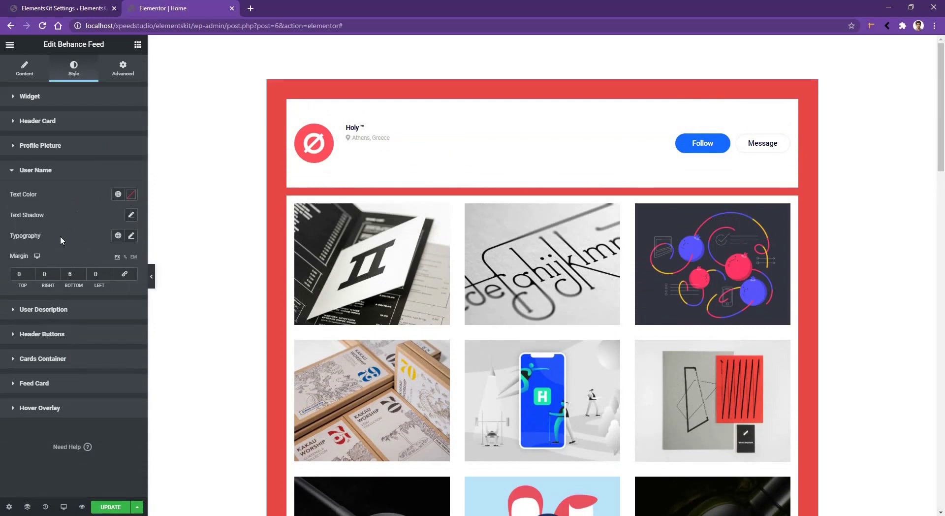
click(131, 237)
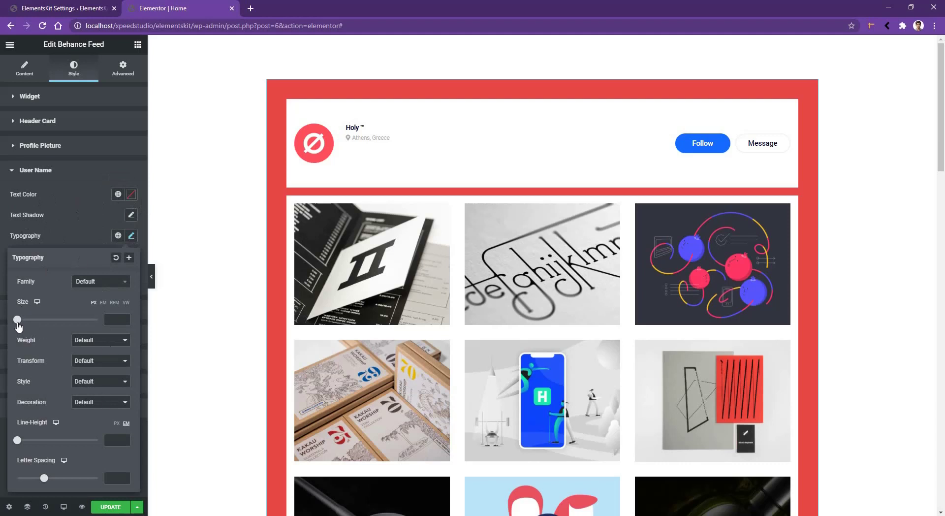
drag(17, 320, 34, 321)
click(68, 232)
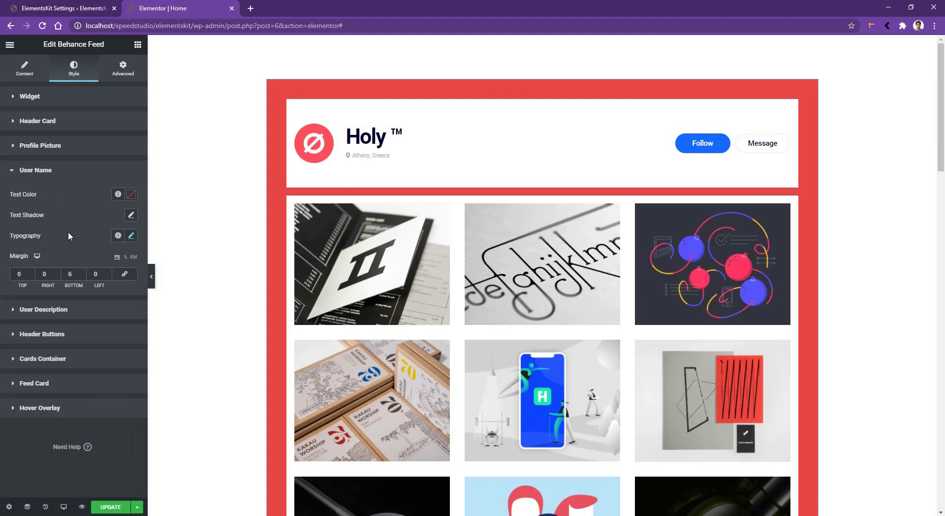
click(53, 315)
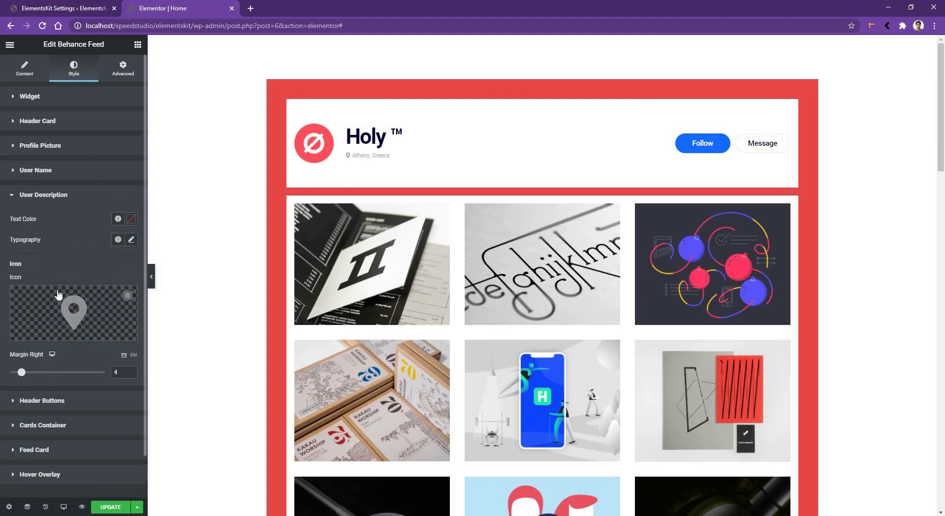
click(131, 219)
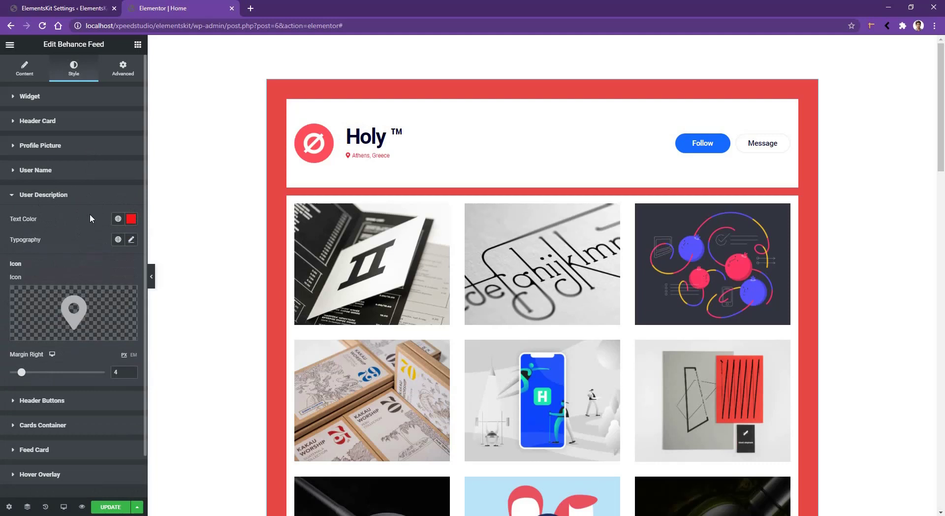
Give the Message header button a classic pure red background in its normal state.
click(67, 400)
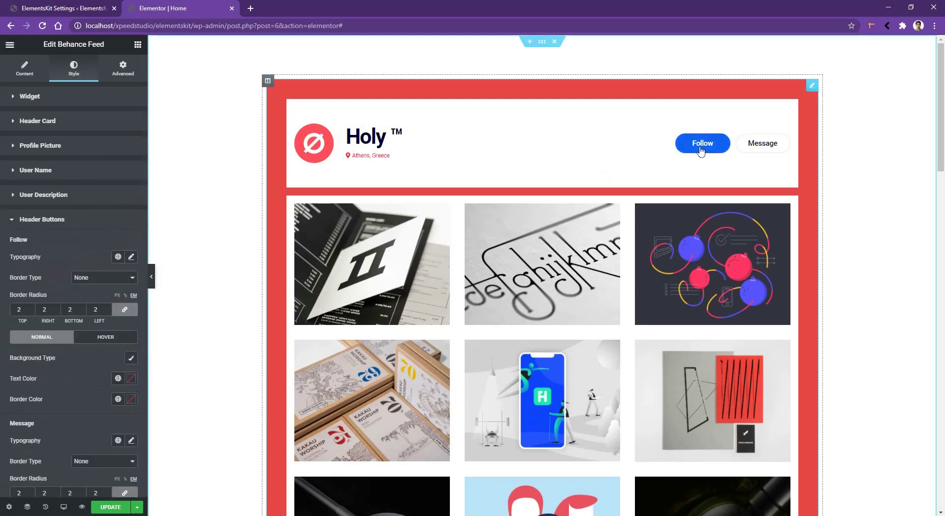
scroll(93, 261, down, 3)
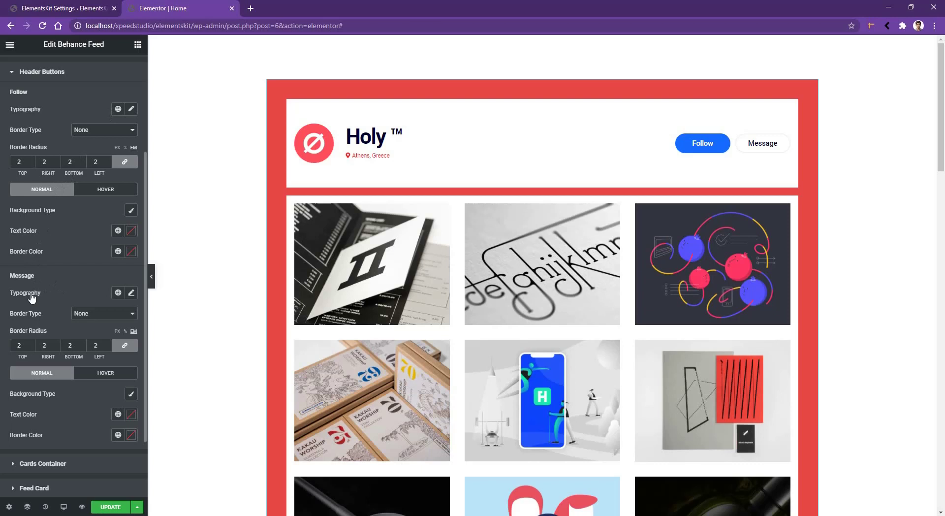
click(131, 393)
click(130, 415)
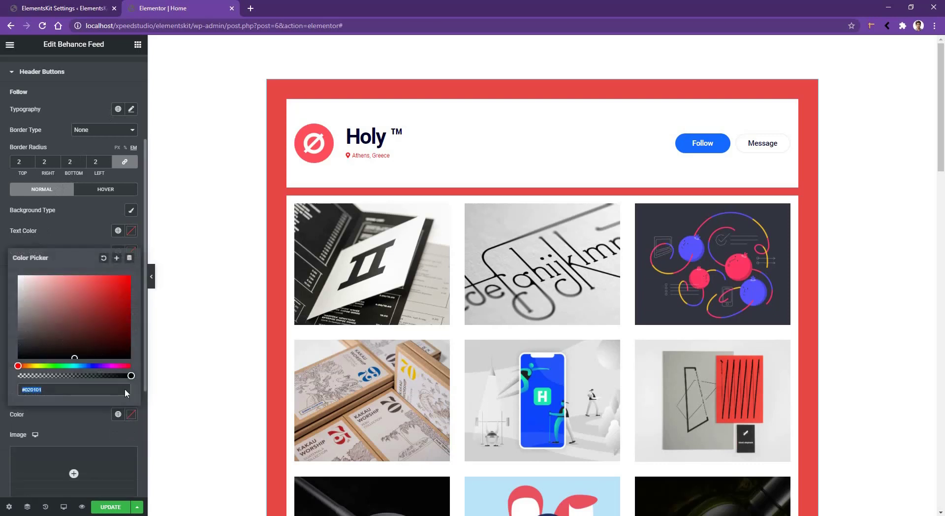
click(130, 276)
click(93, 241)
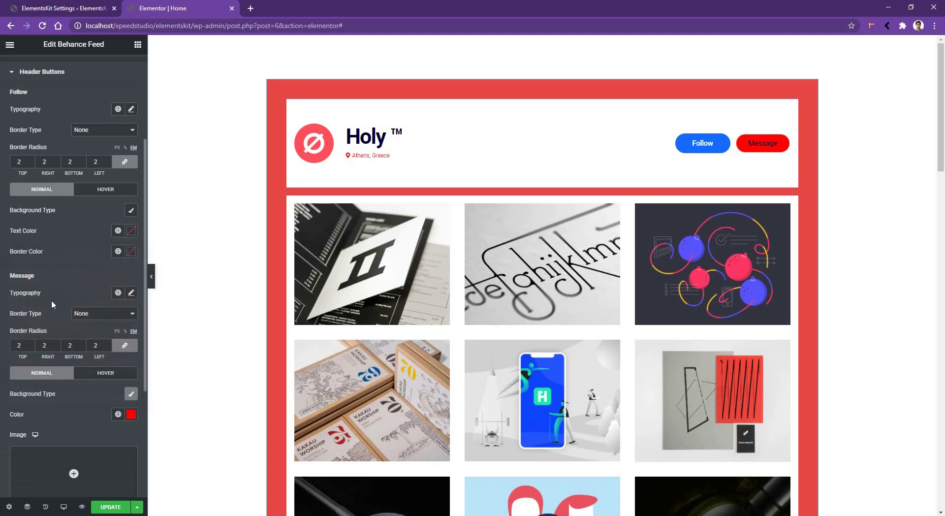
Set the Message button's text color to white and give the cards container a classic black (#000000) background.
scroll(81, 408, down, 3)
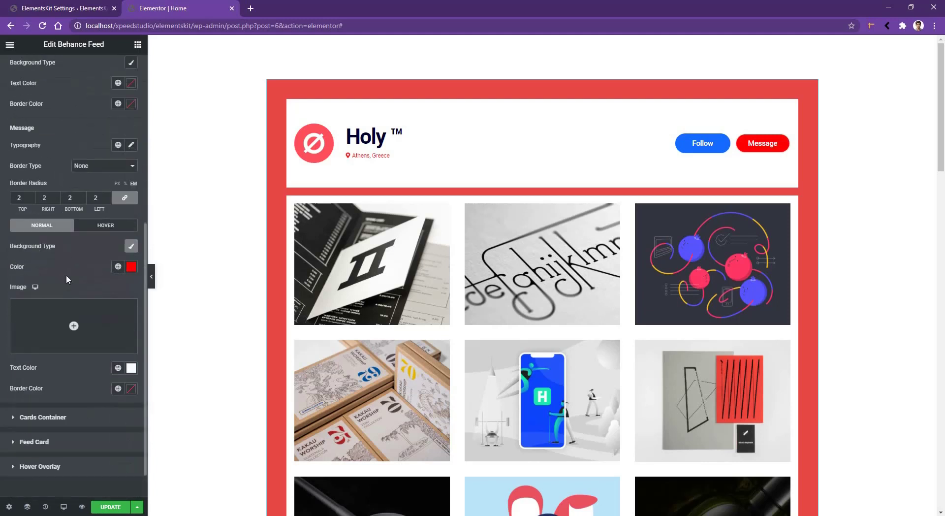
click(67, 421)
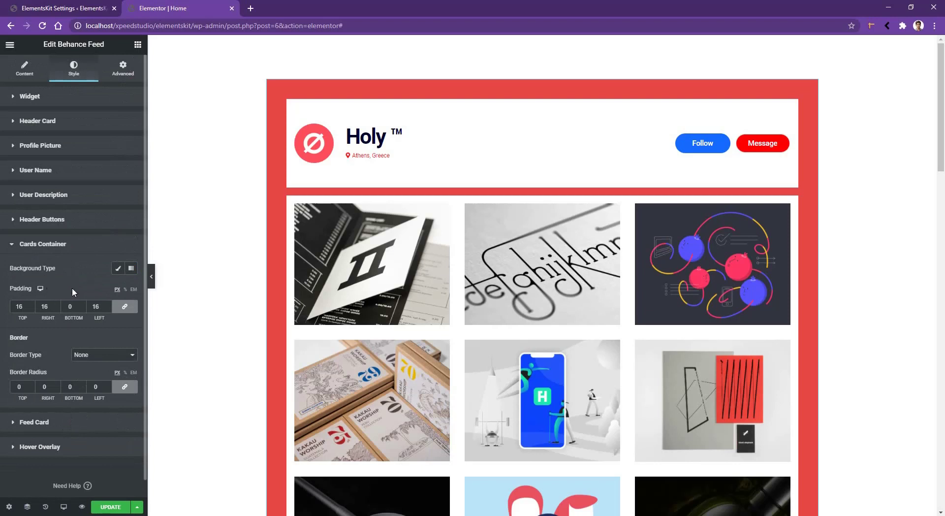
click(118, 269)
click(129, 288)
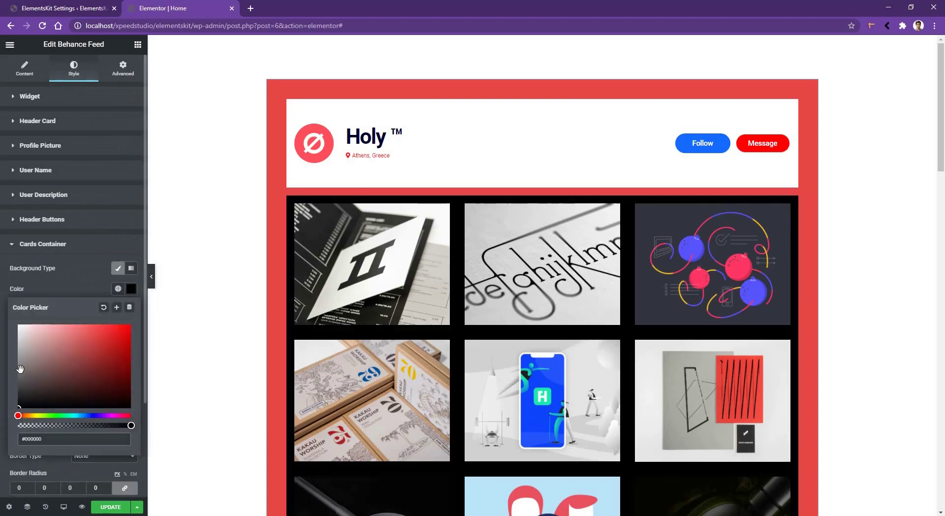
click(64, 282)
Set the feed card's padding to 15 on all four sides.
scroll(51, 389, down, 3)
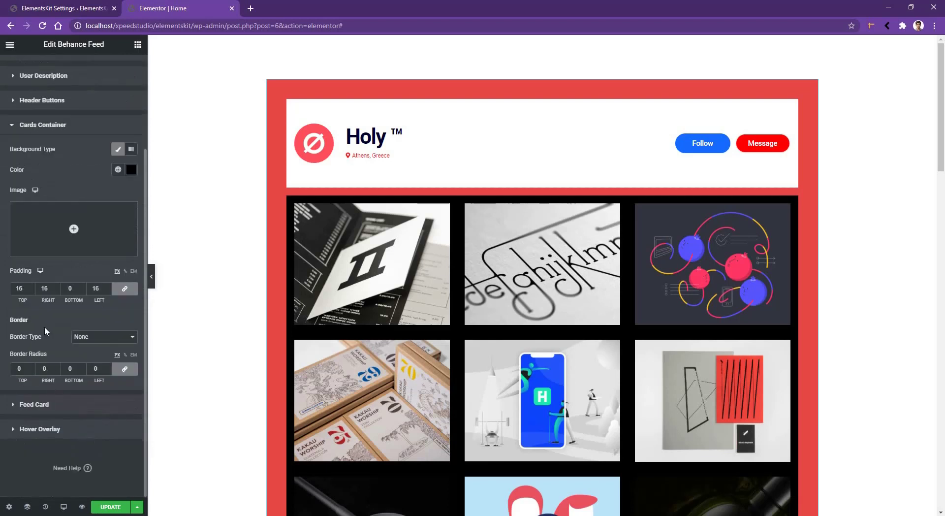
click(38, 407)
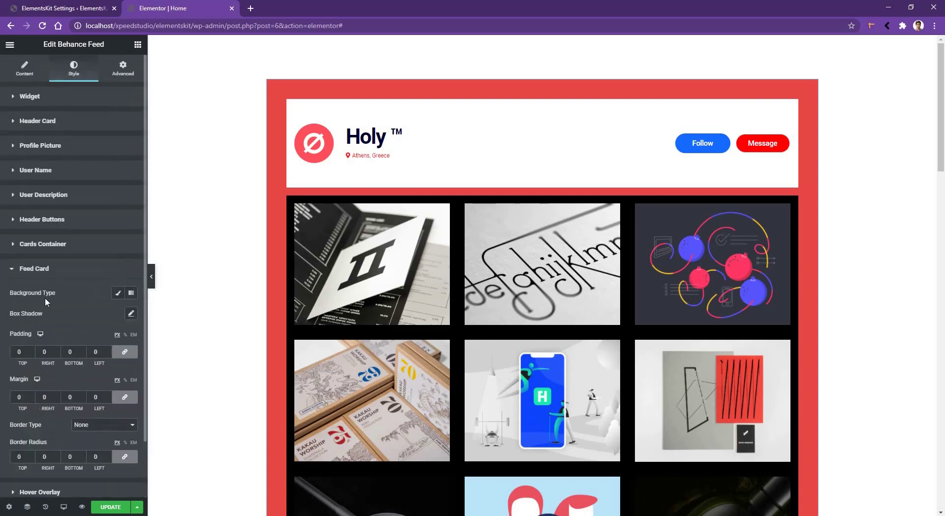
scroll(46, 294, down, 1)
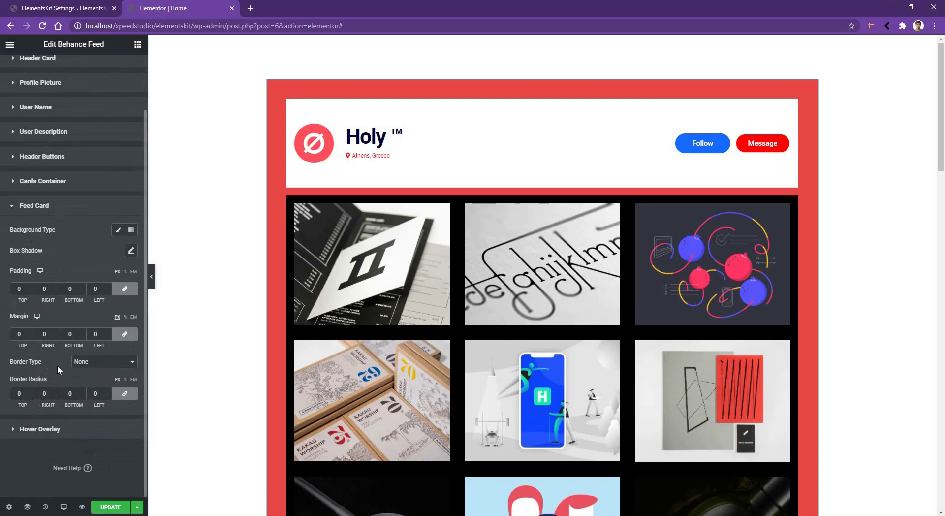
double_click(20, 288)
text(15)
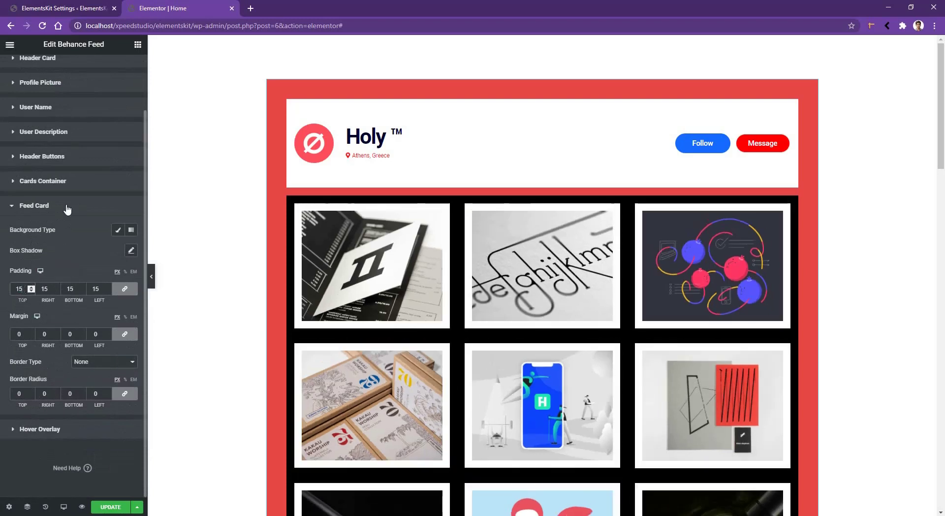
Give the hover overlay a classic red background, #F31515, with its opacity reduced to about half.
click(43, 430)
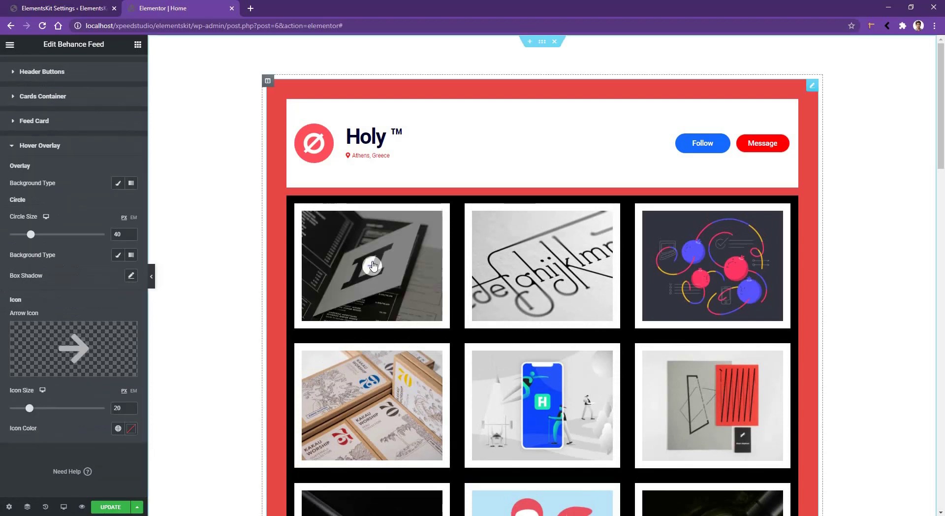
mouse_move(384, 387)
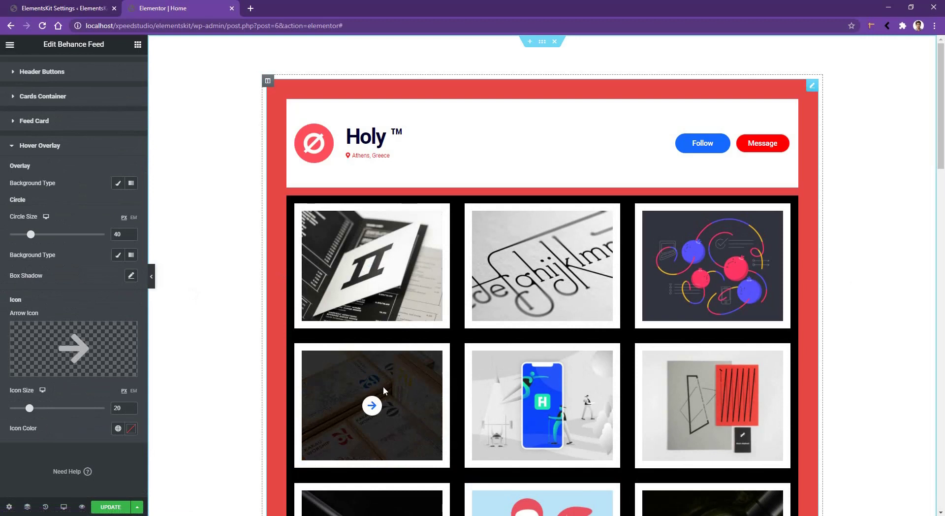
mouse_move(696, 279)
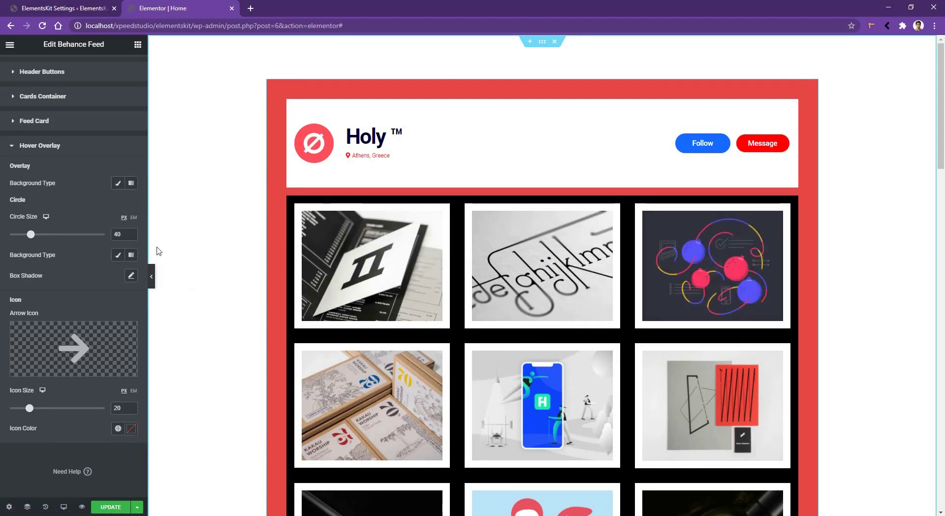
click(118, 184)
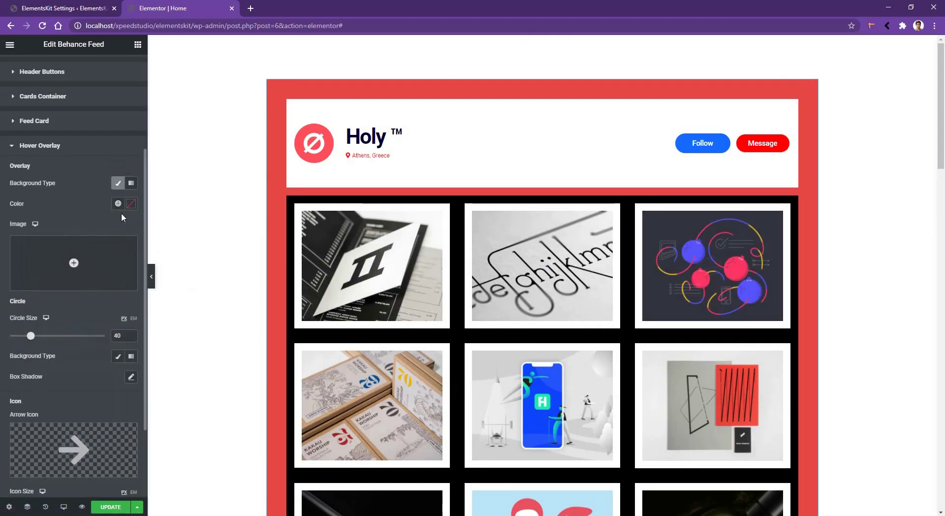
click(121, 243)
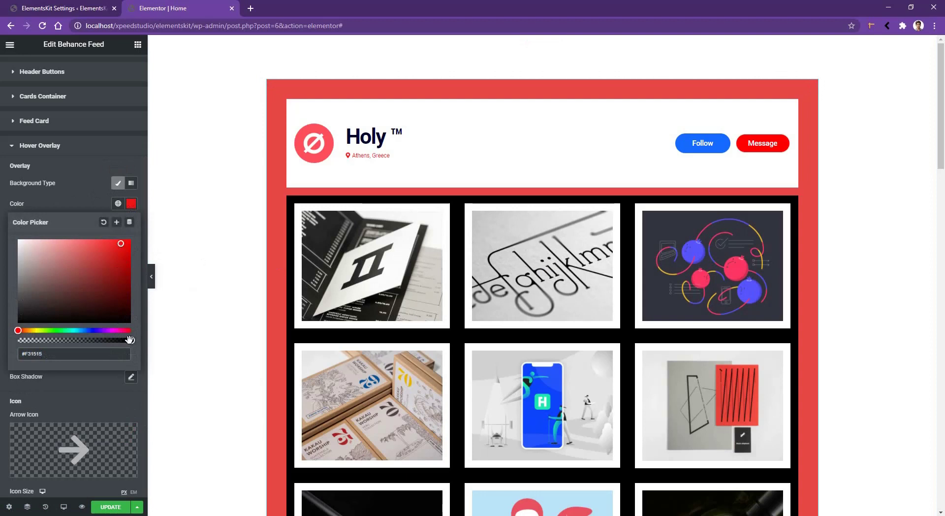
drag(131, 340, 83, 340)
click(81, 203)
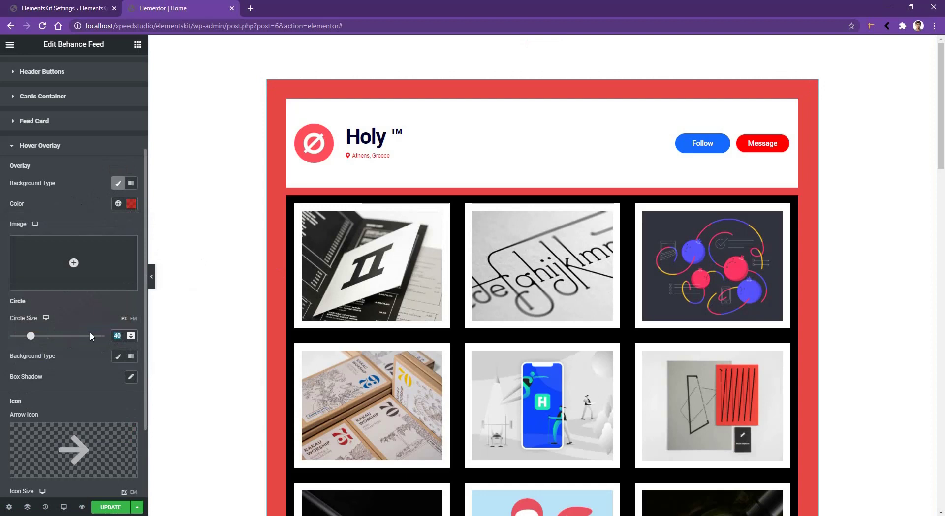
Set the hover overlay's circle size to 60, preview the overlay on a feed card and update the page.
text(60)
scroll(90, 332, down, 2)
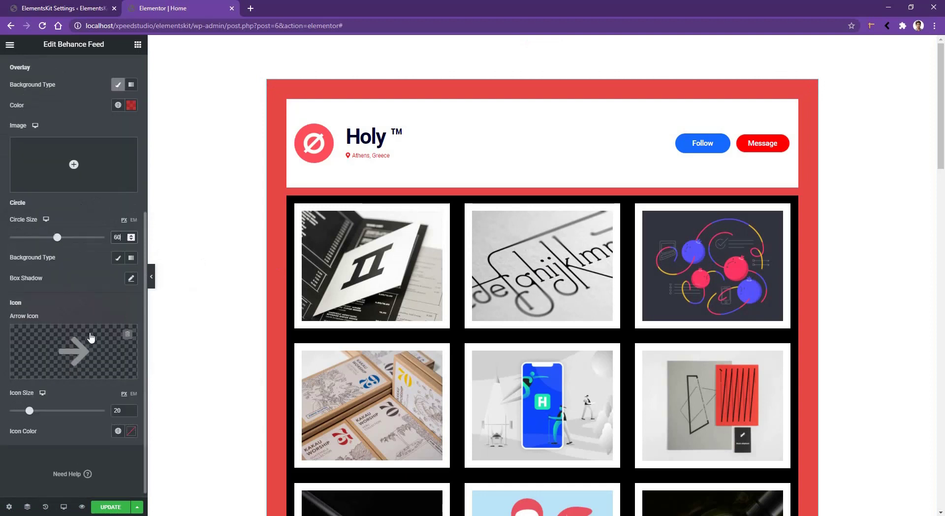
mouse_move(45, 333)
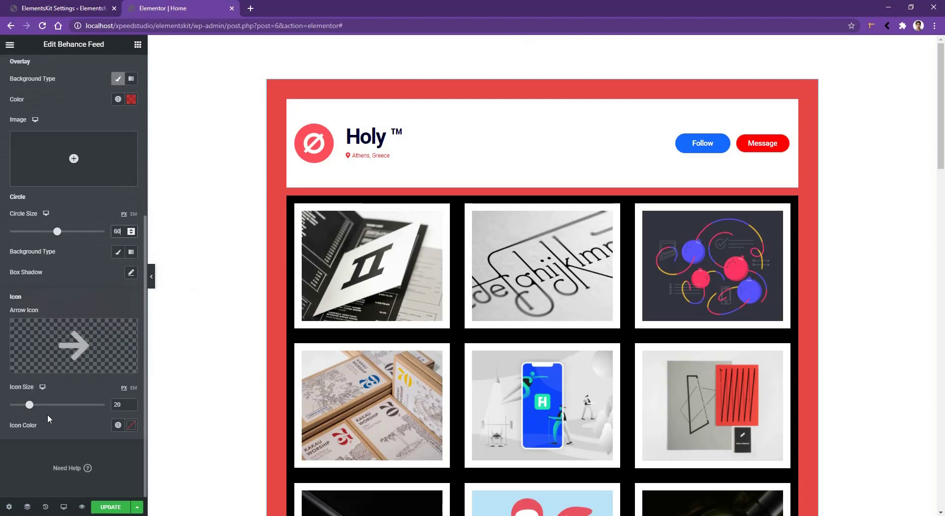
mouse_move(316, 256)
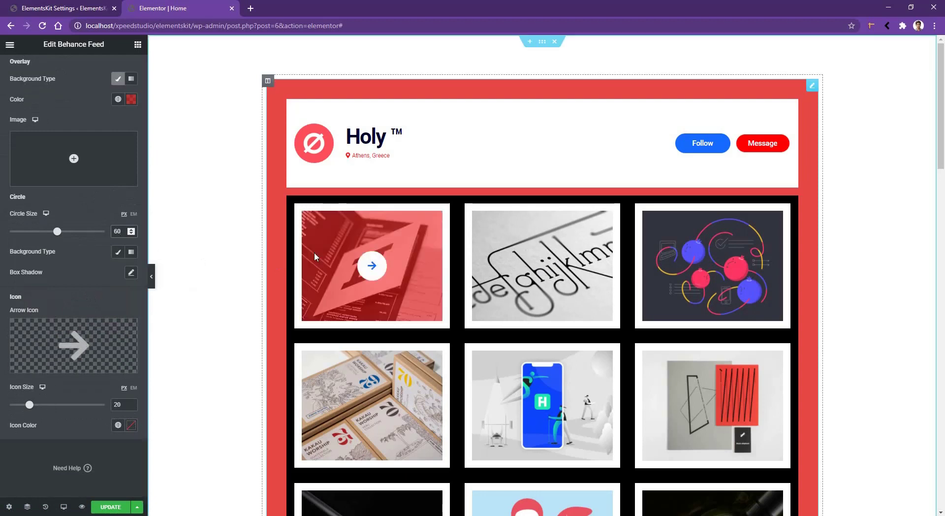
click(117, 505)
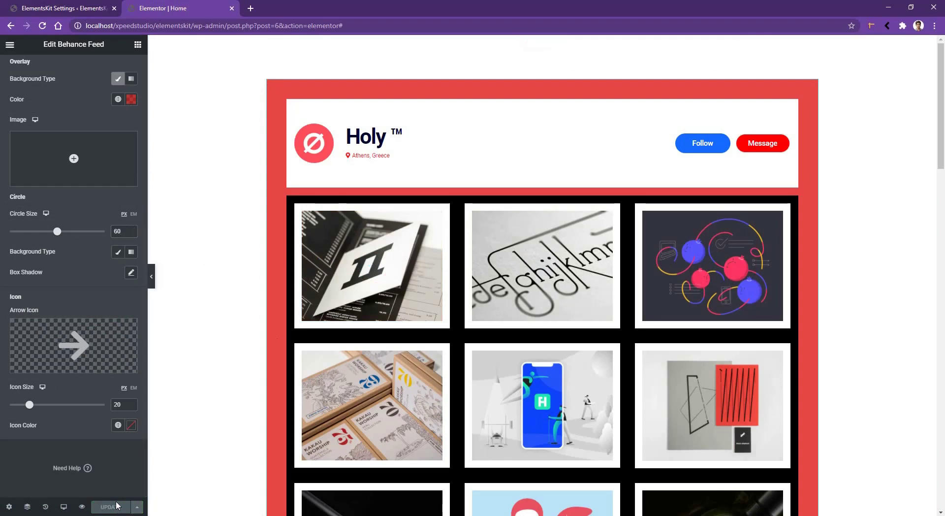